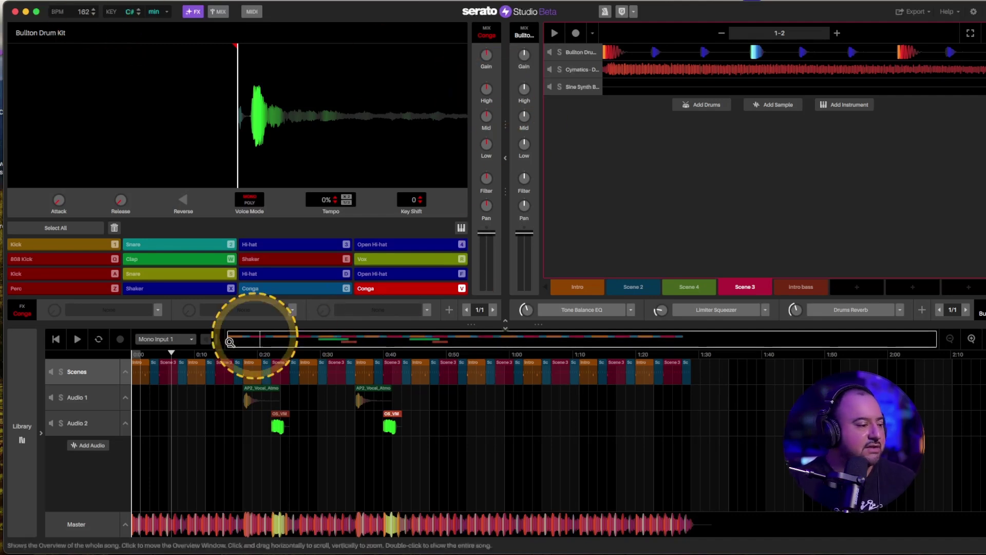
# Select the Intro scene at the song start, expand its Bullton Drum Kit grid, and play it.
pyautogui.click(137, 356)
pyautogui.click(139, 368)
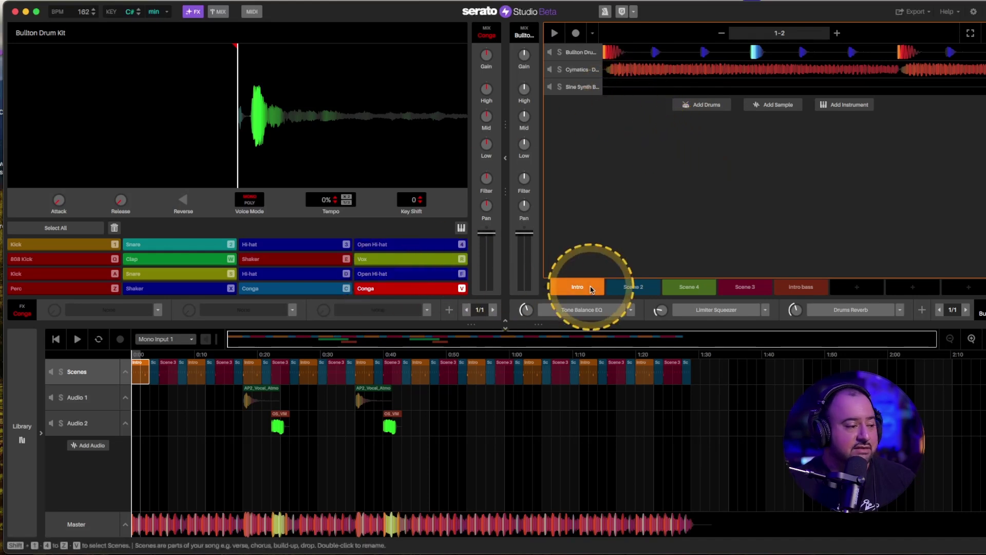
pyautogui.click(585, 70)
pyautogui.click(582, 52)
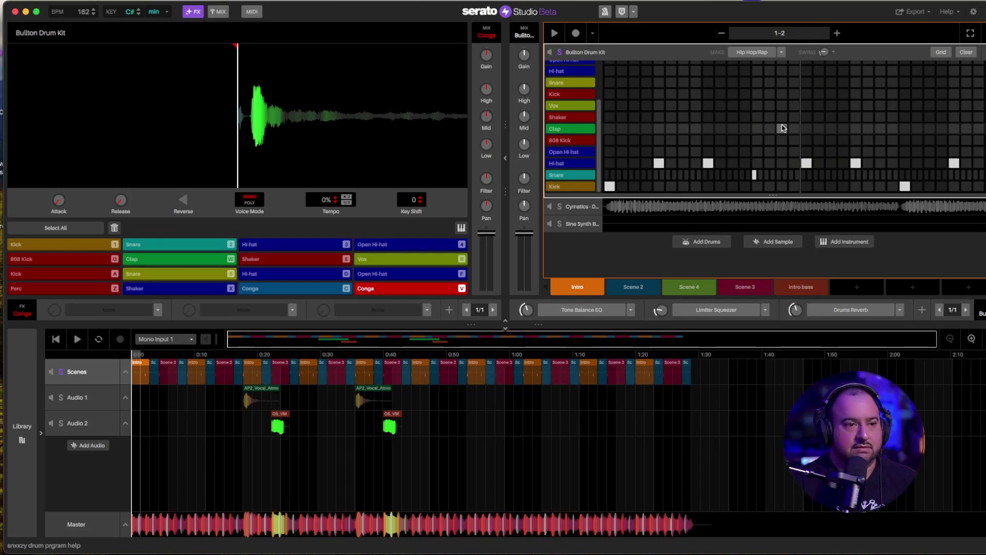
pyautogui.press('space')
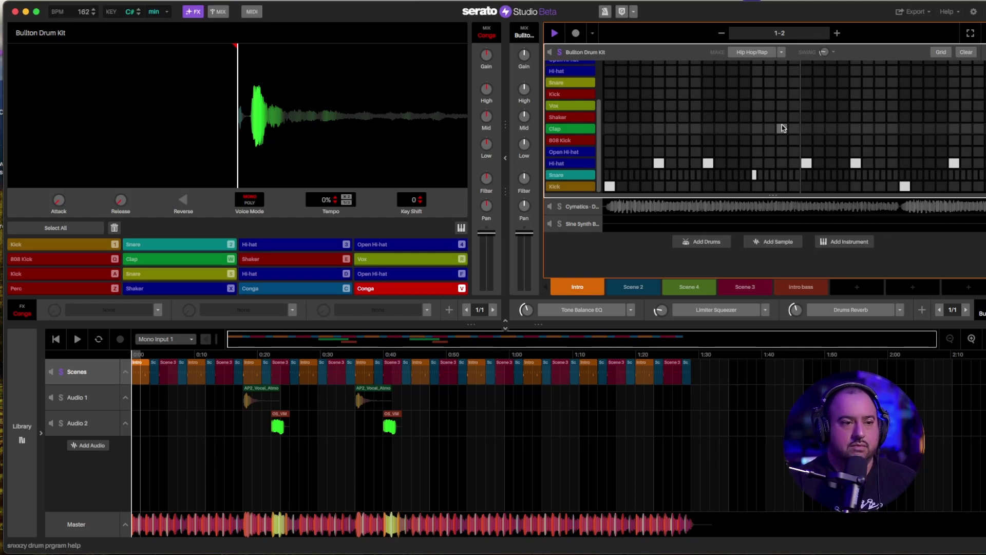
# Toggle four drum hits in the Bullton Drum Kit pattern and replay it.
pyautogui.click(819, 117)
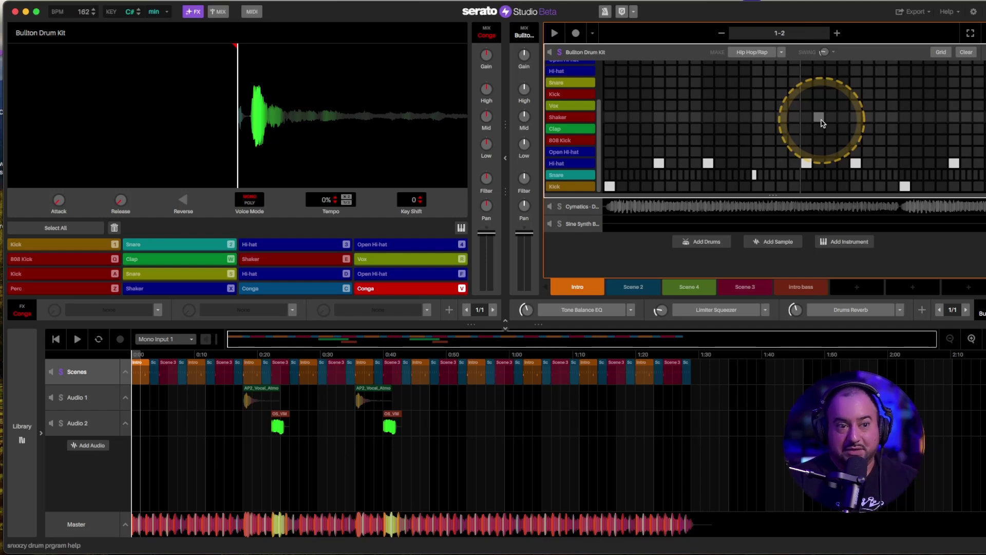
pyautogui.click(708, 137)
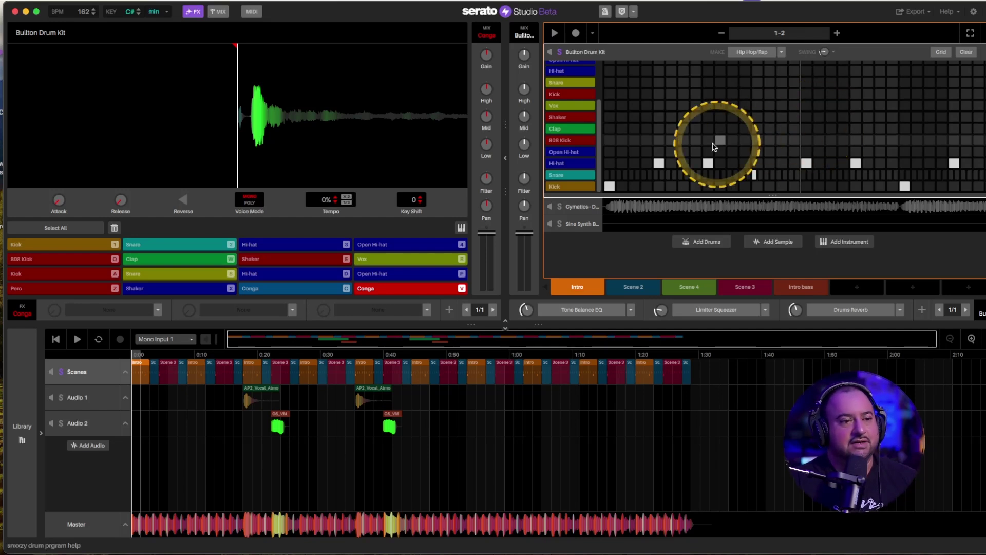
pyautogui.click(678, 177)
pyautogui.click(896, 166)
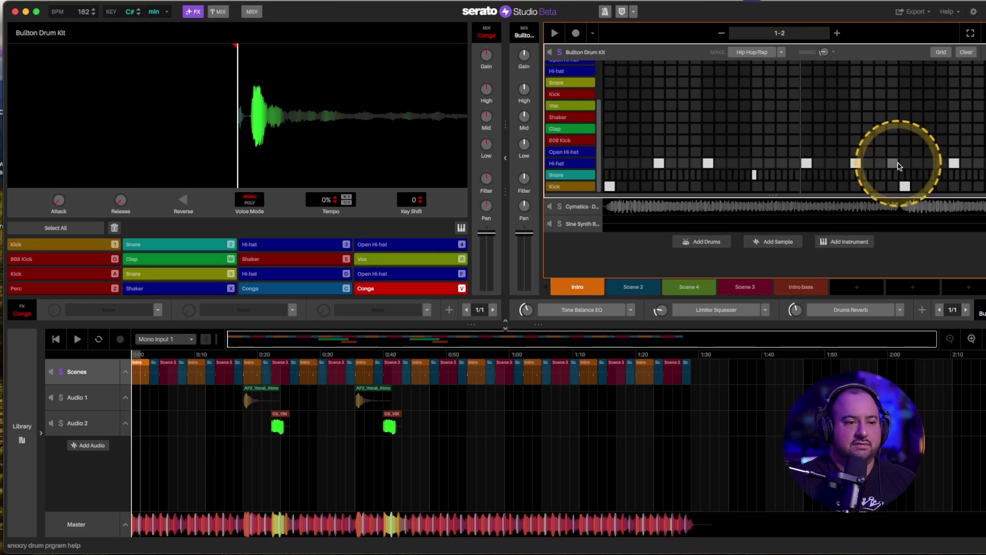
pyautogui.press('space')
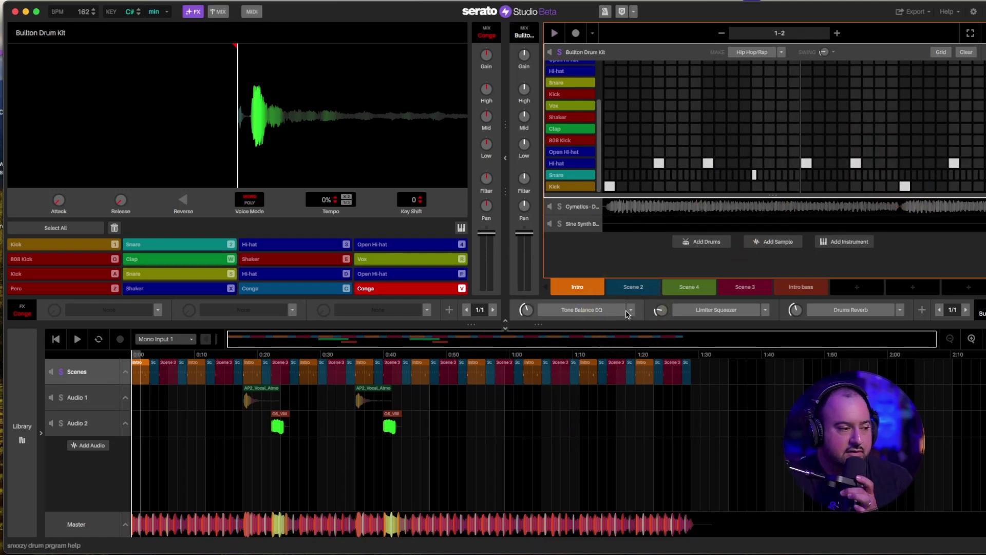
# Select Scene 2, then play its one-bar drum pattern once and stop it.
pyautogui.click(632, 286)
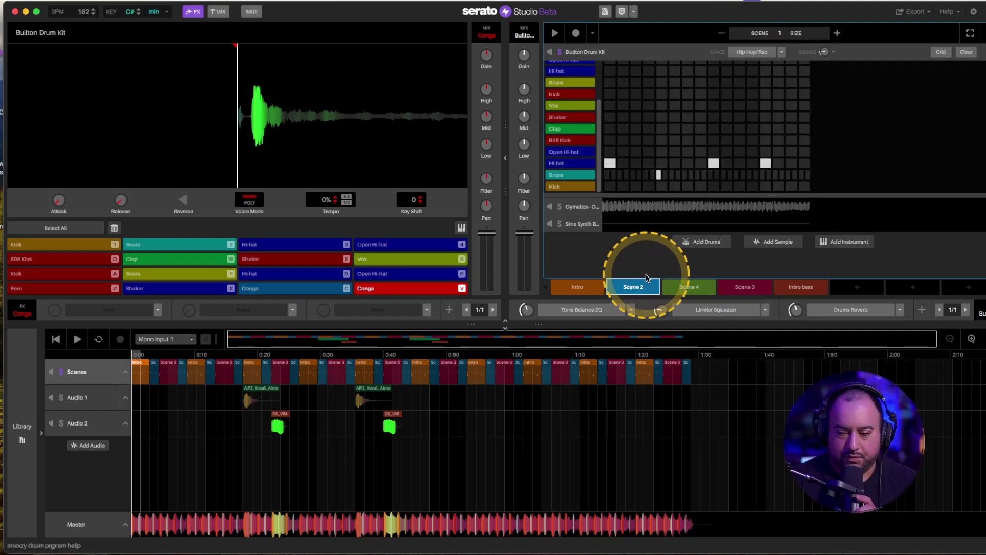
pyautogui.click(554, 32)
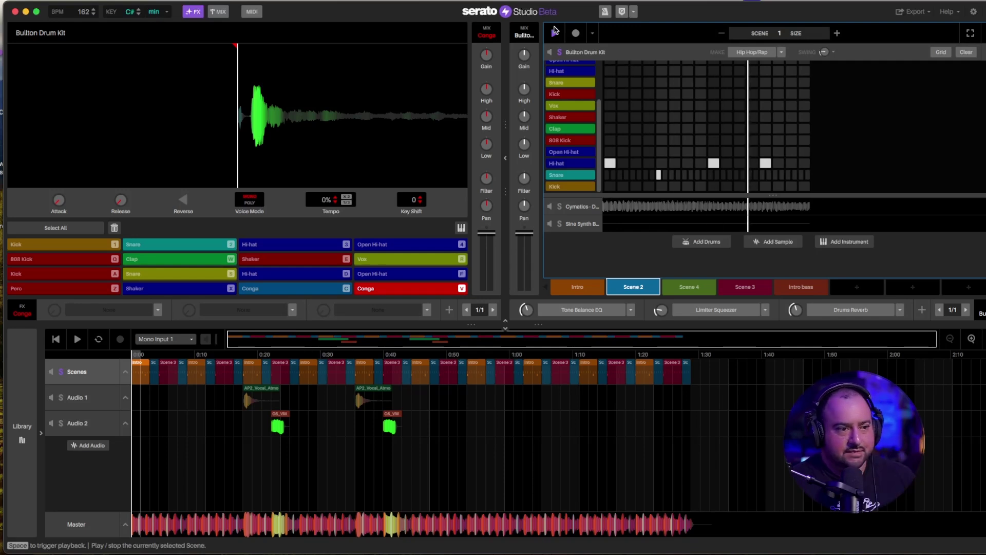
pyautogui.click(555, 33)
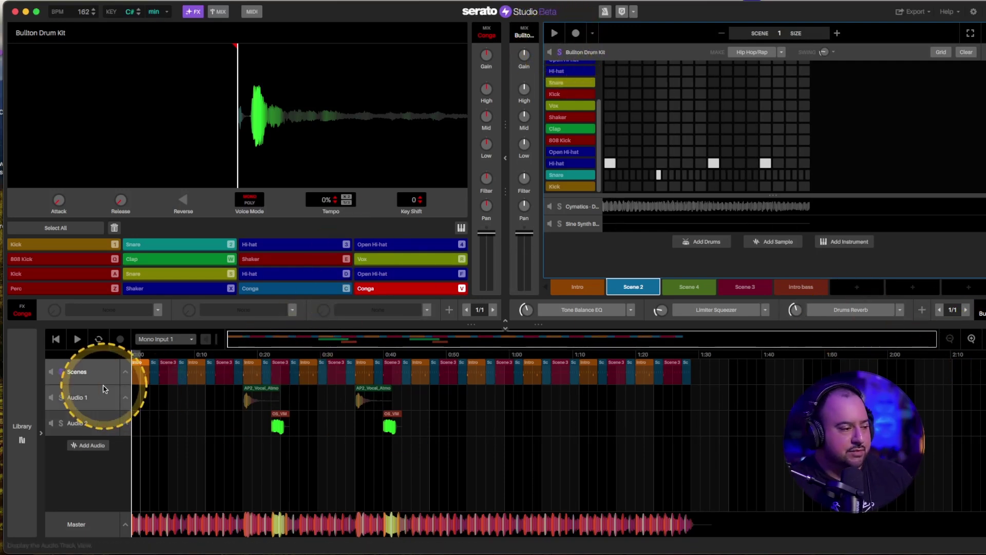
# Make the Scenes lane taller, zoom into the song's start, and play the song.
pyautogui.moveTo(103, 385); pyautogui.dragTo(103, 420)
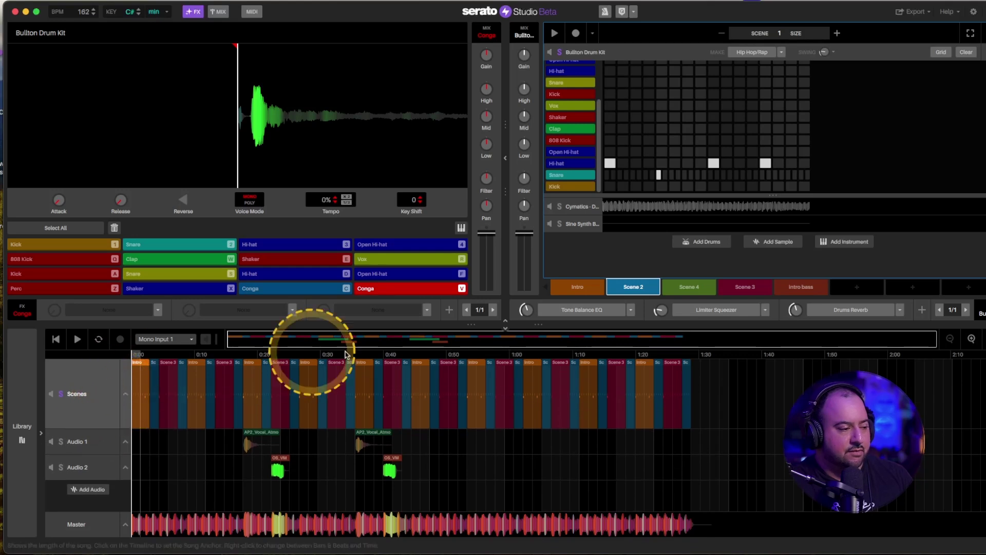
pyautogui.click(972, 338)
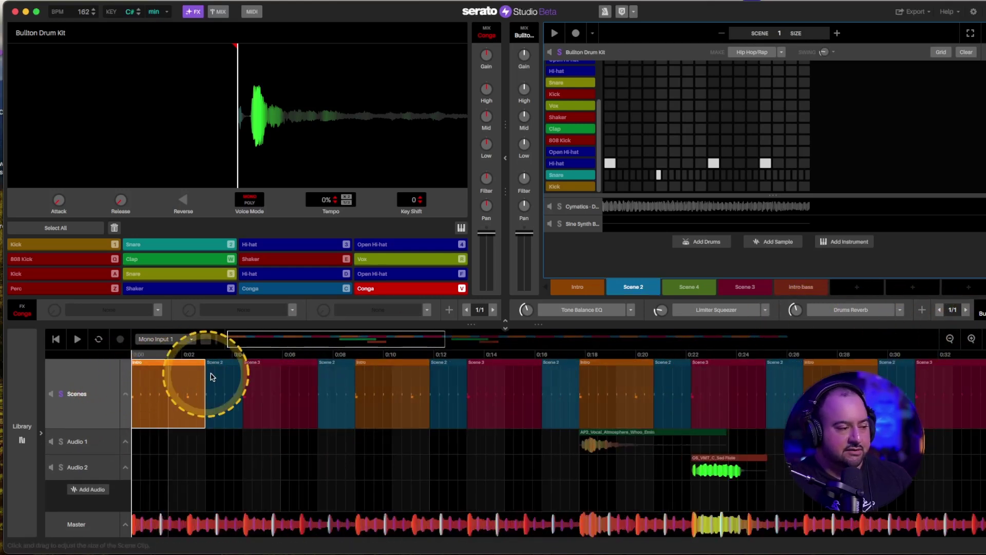
pyautogui.click(77, 340)
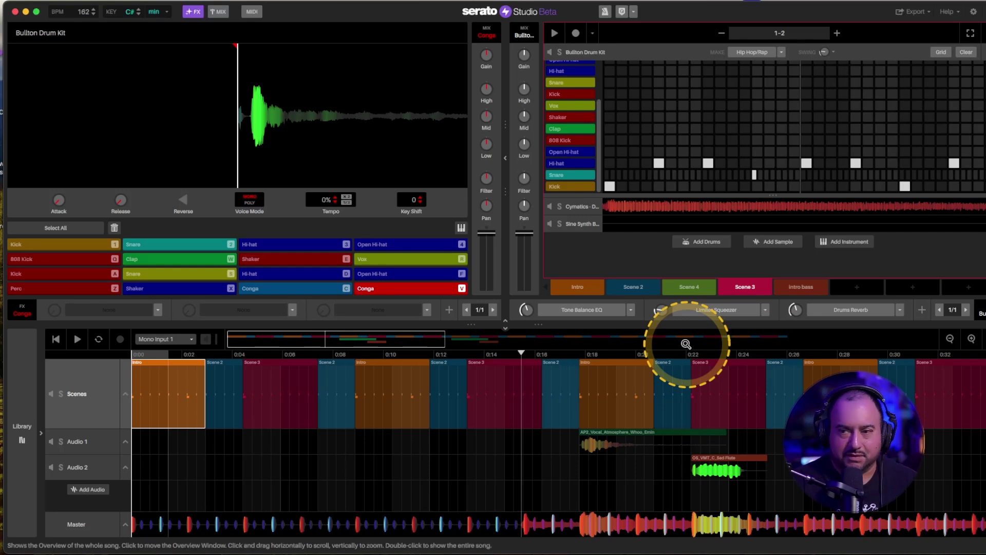
# Open the AP2 vocal and Sad Flute clips, then reselect the Intro scene at 0:18.
pyautogui.click(598, 437)
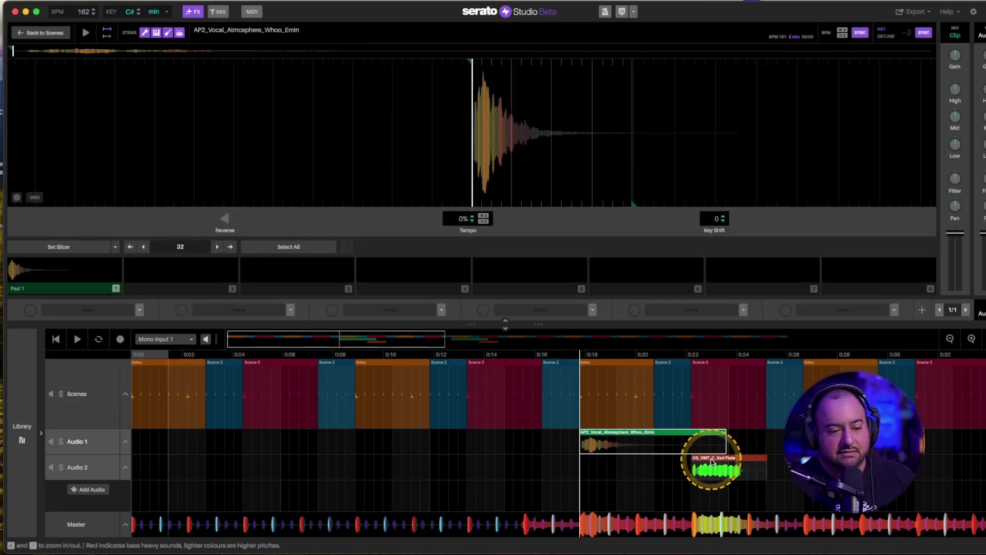
pyautogui.click(717, 467)
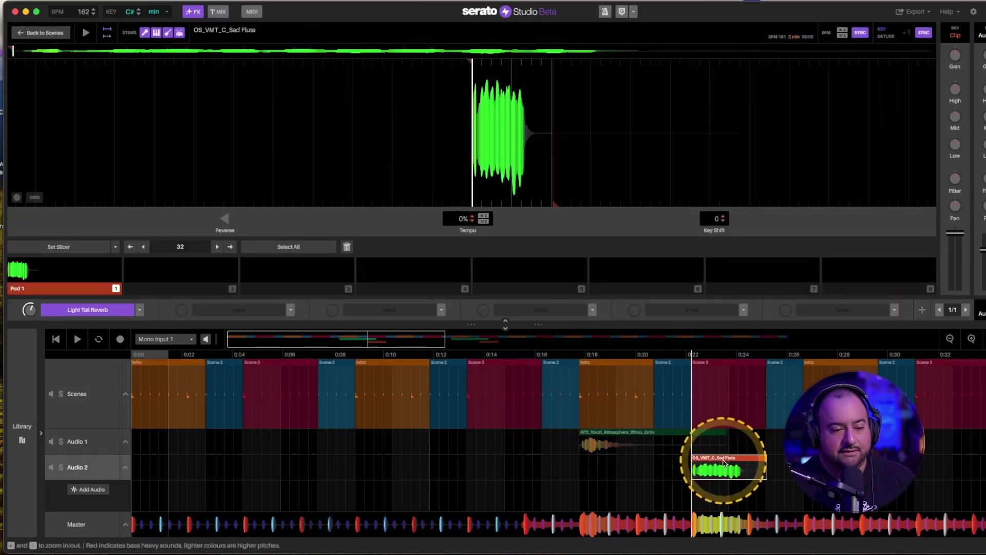
pyautogui.click(591, 367)
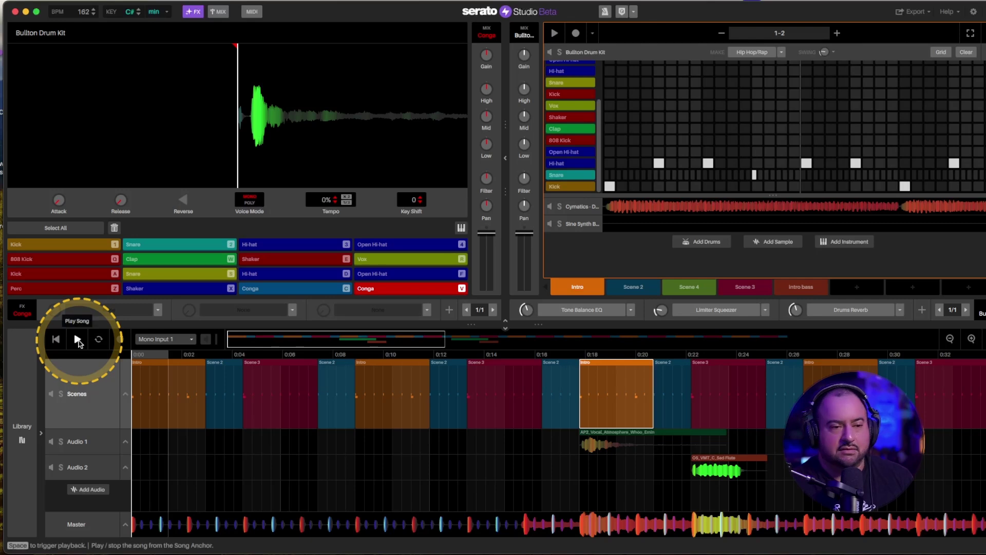
# Play the song from the start, show Scene 2's pattern, and zoom out the timeline.
pyautogui.click(78, 341)
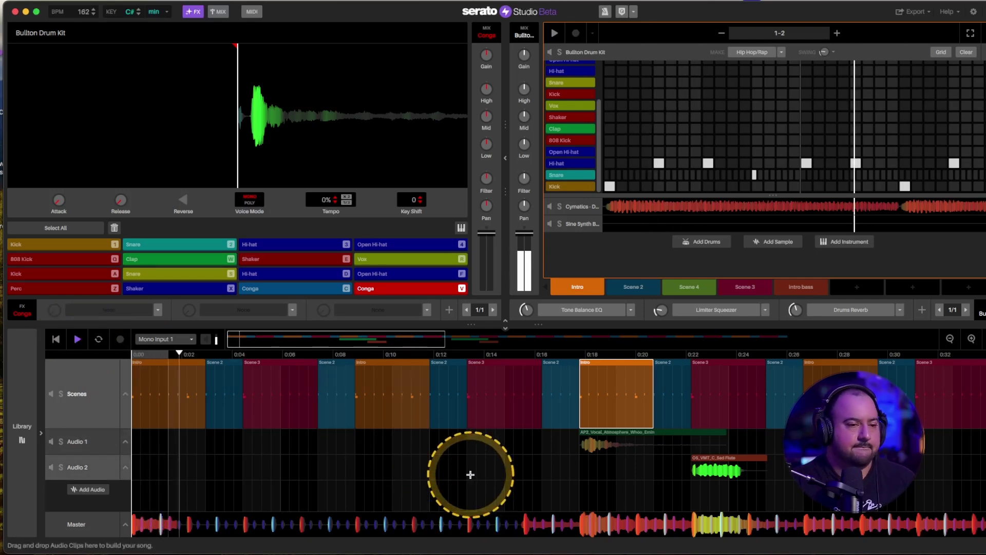
pyautogui.click(651, 287)
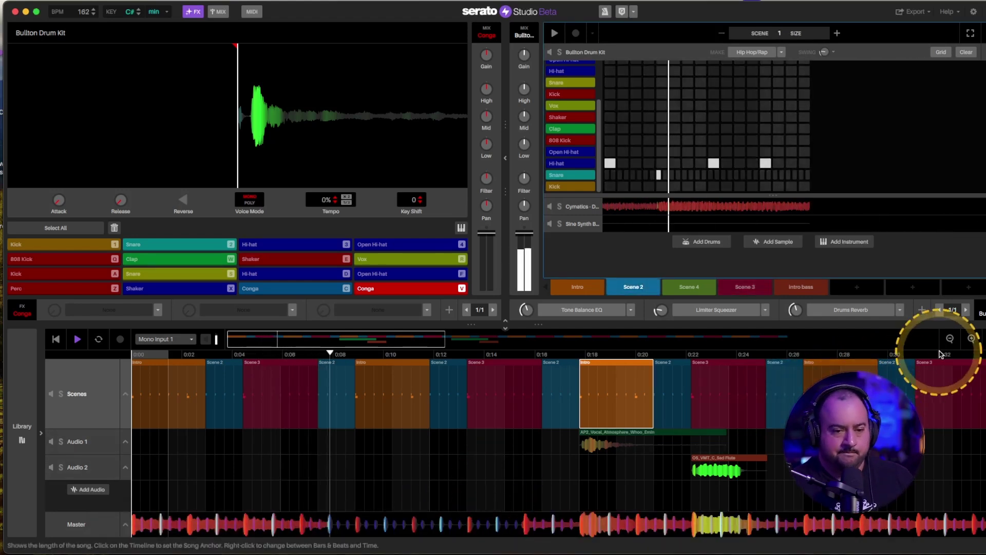
pyautogui.click(950, 339)
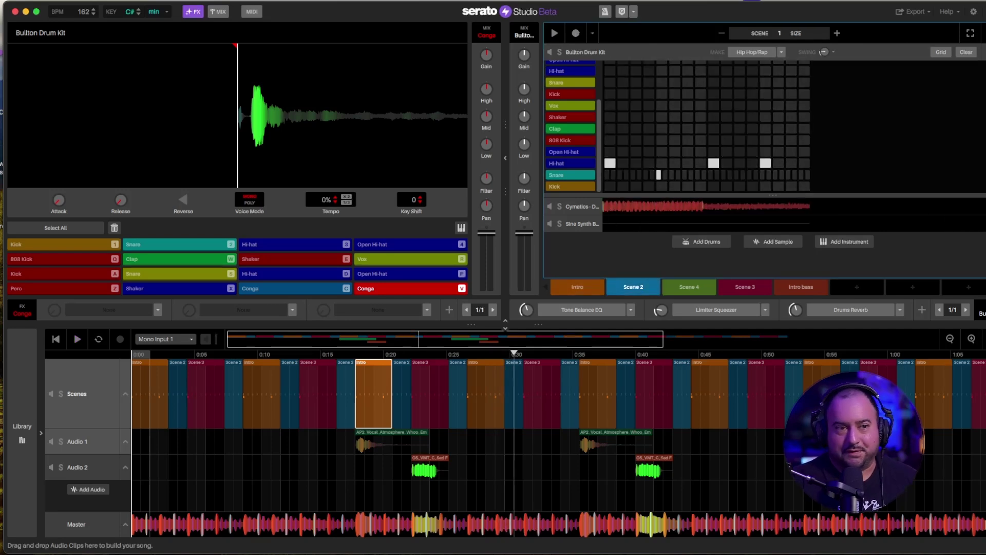
# Close the Bullton Drum Kit step grid so Scene 2's tracks show as compact rows.
pyautogui.click(970, 32)
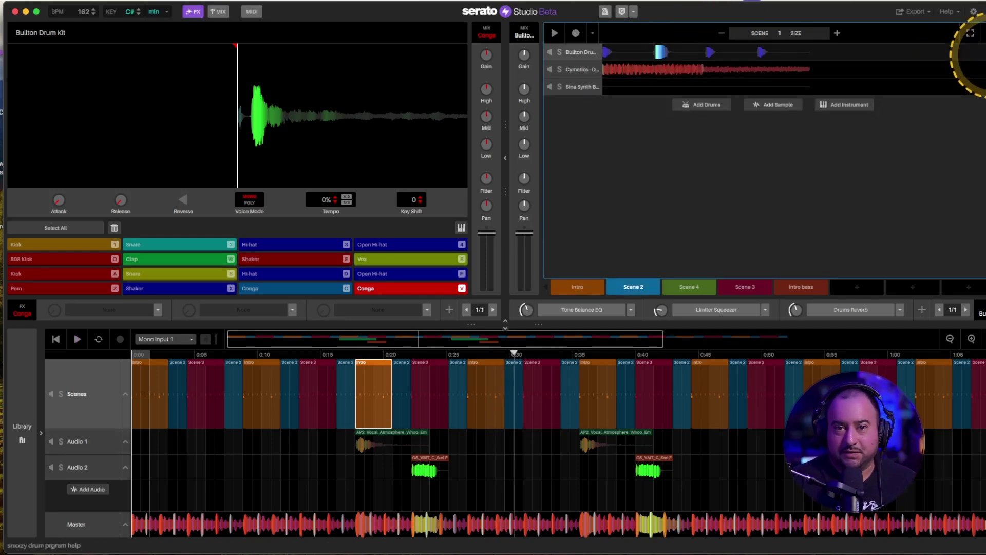